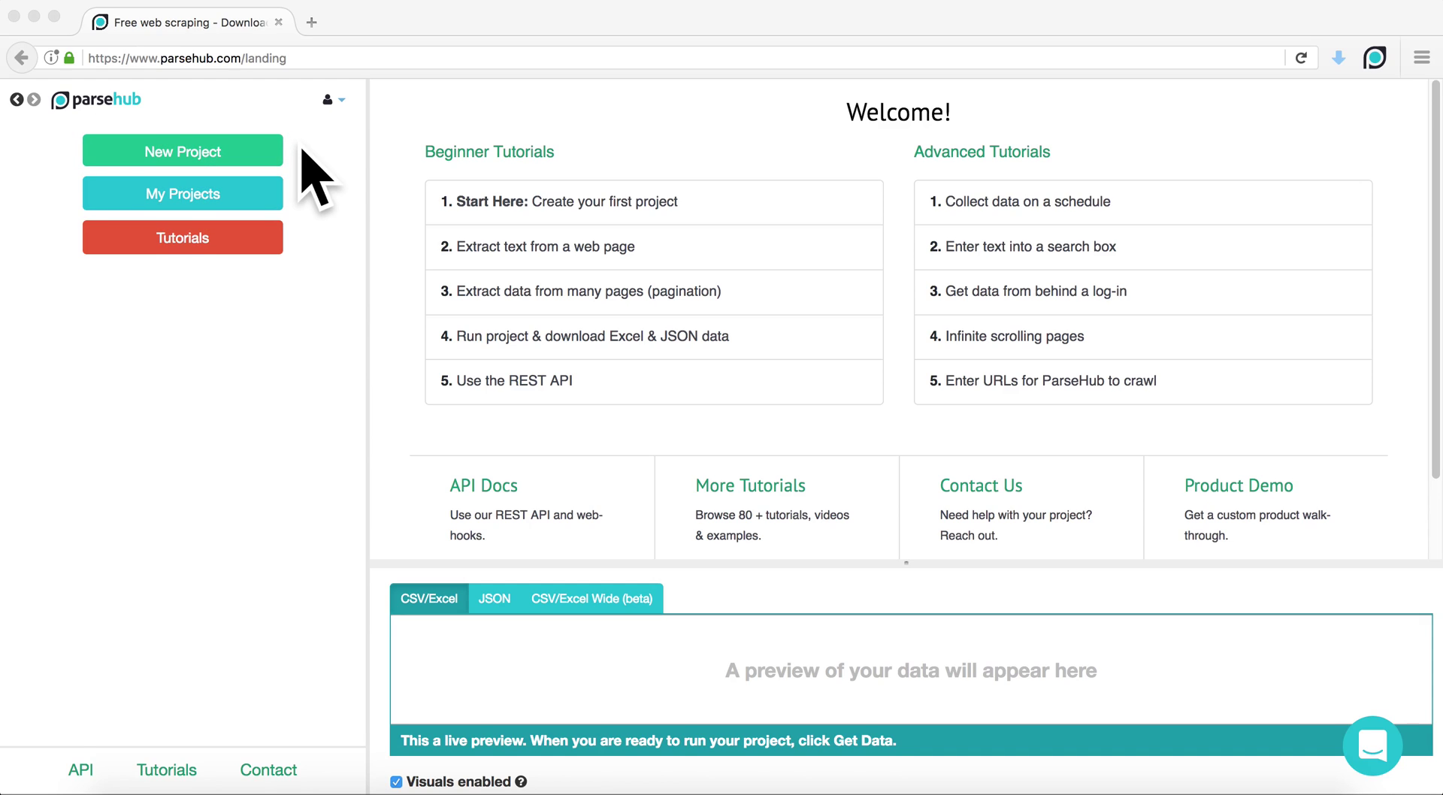
Step: Open the amazon.com Project from My Projects and show its Settings with token and API key
click(301, 148)
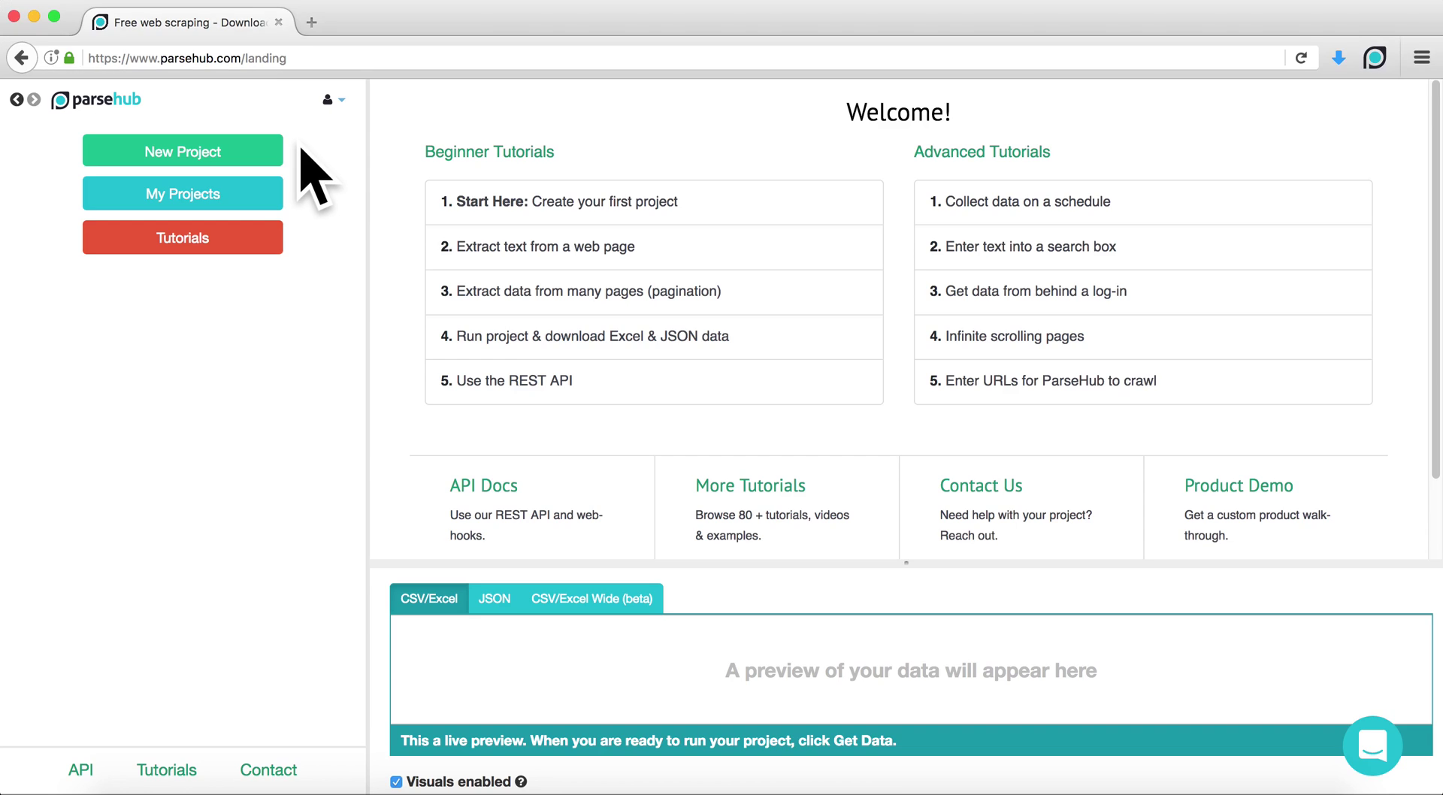
click(235, 197)
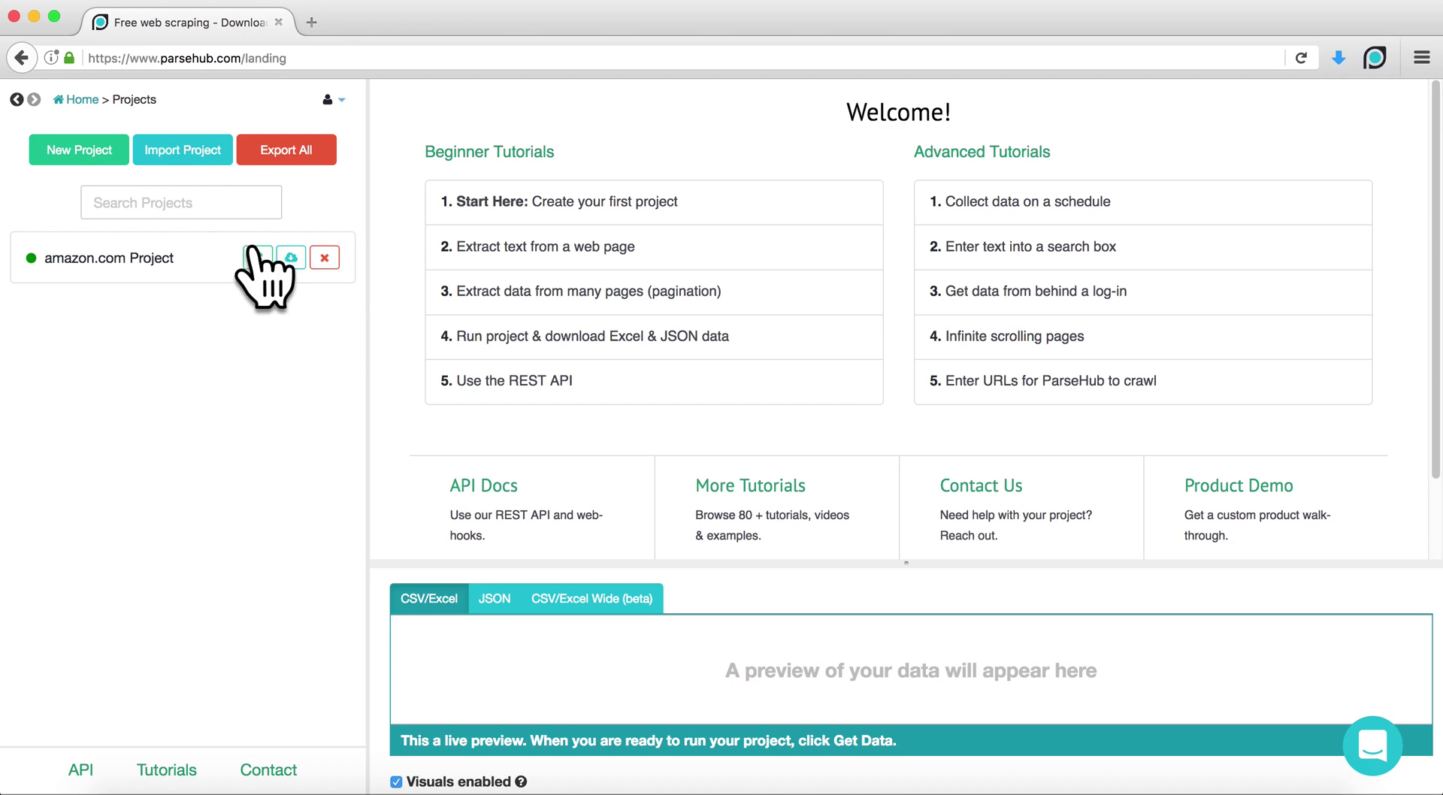
click(258, 258)
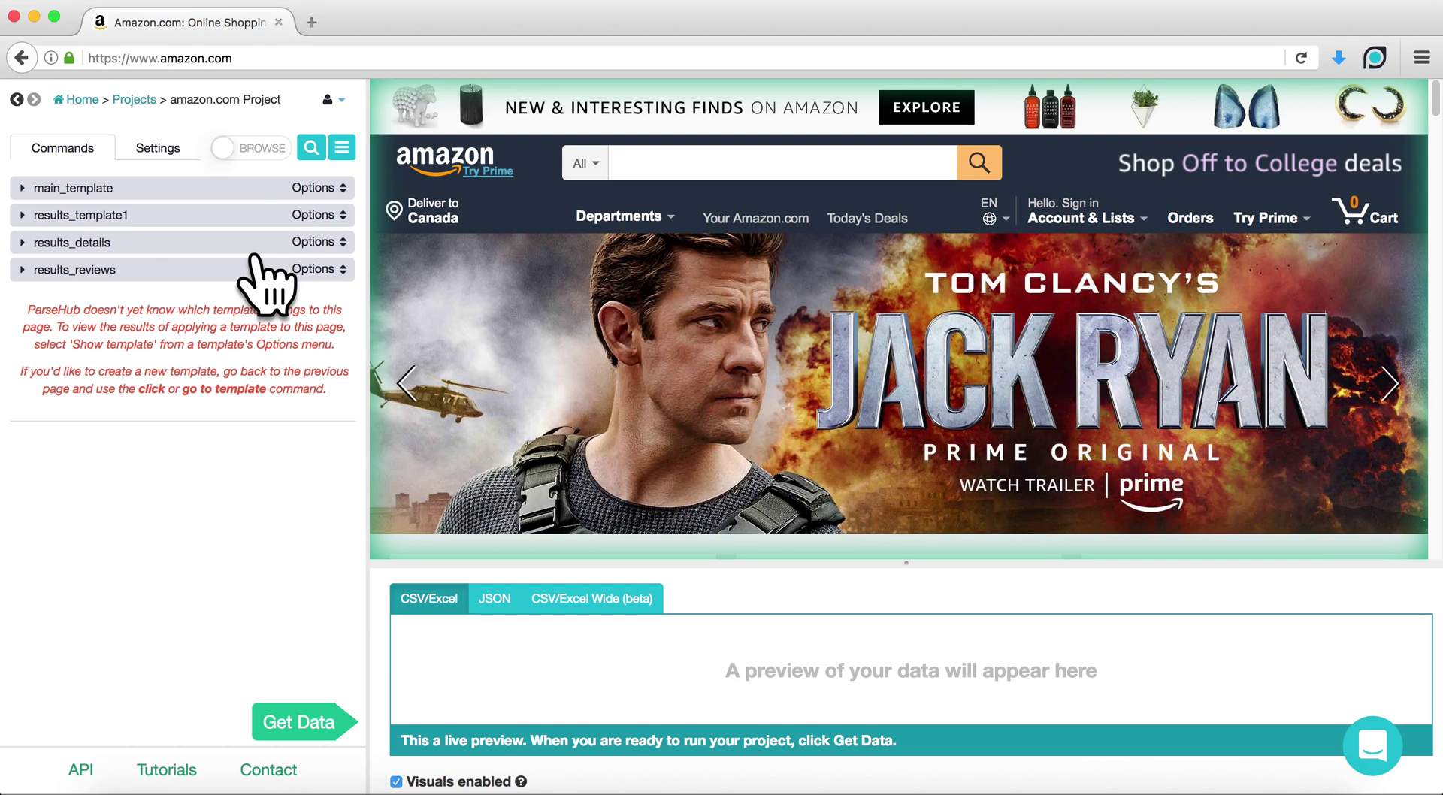
click(153, 144)
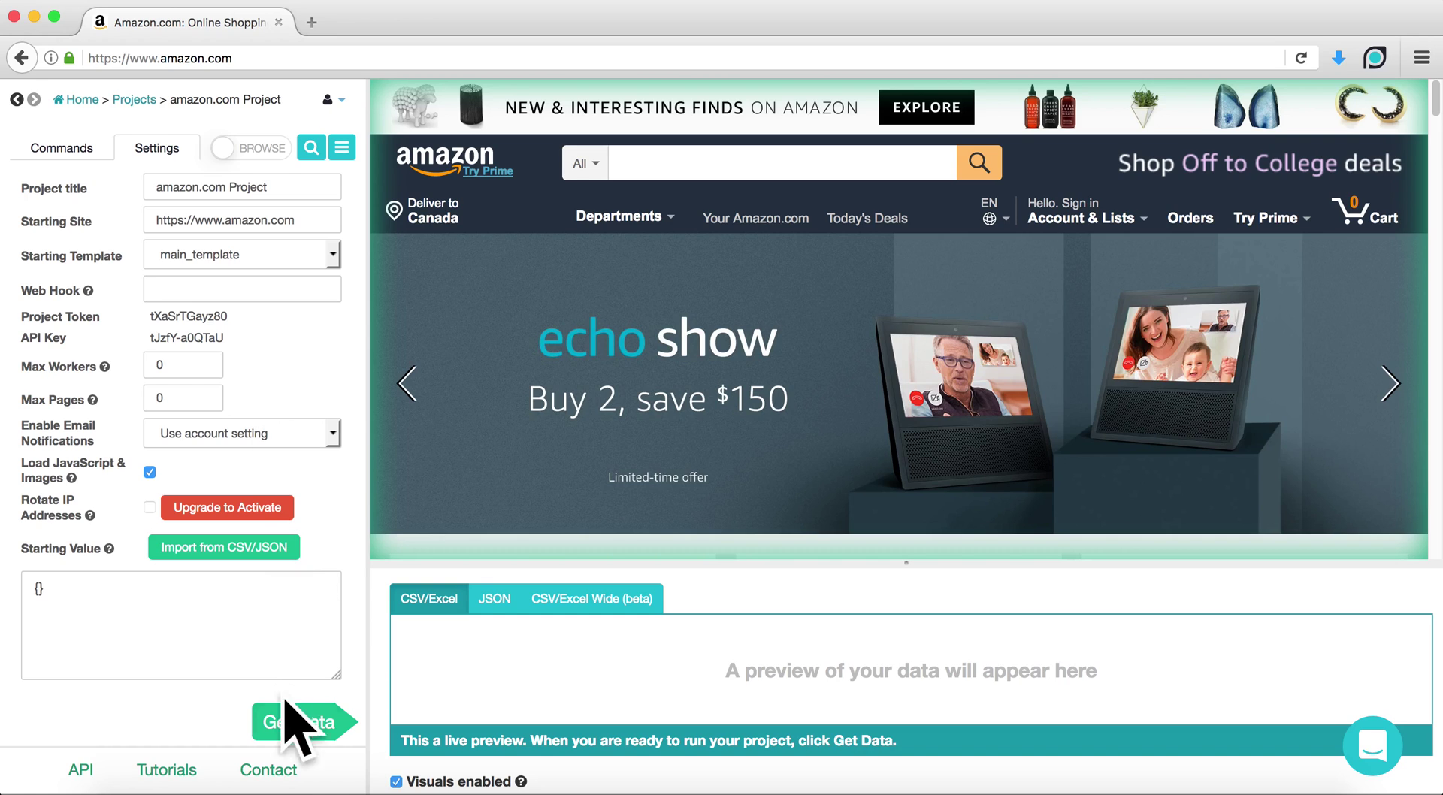
Step: Paste the IMPORTDATA formula with the project token and API key into cell A1 of the blank sheet
click(269, 791)
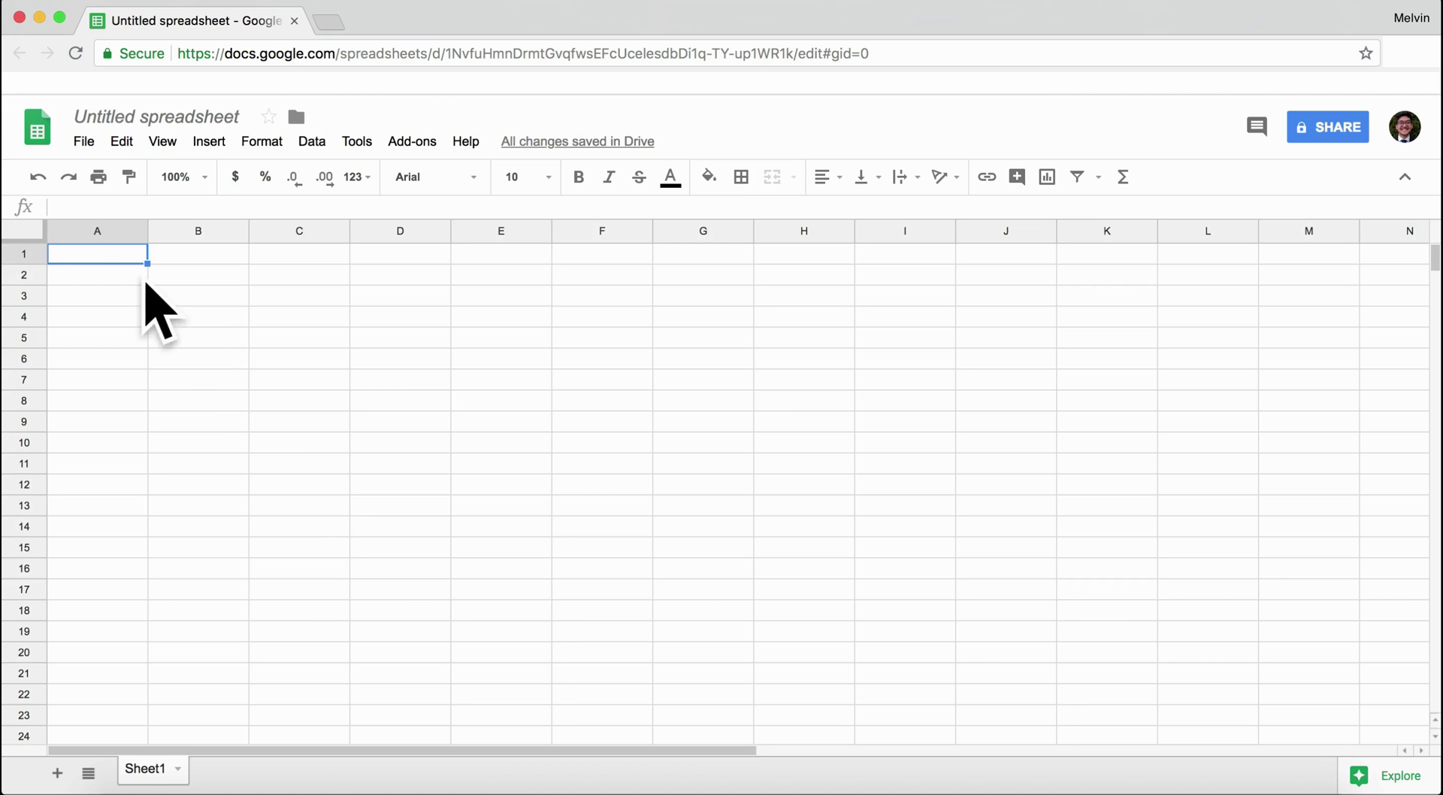
key(ctrl+v)
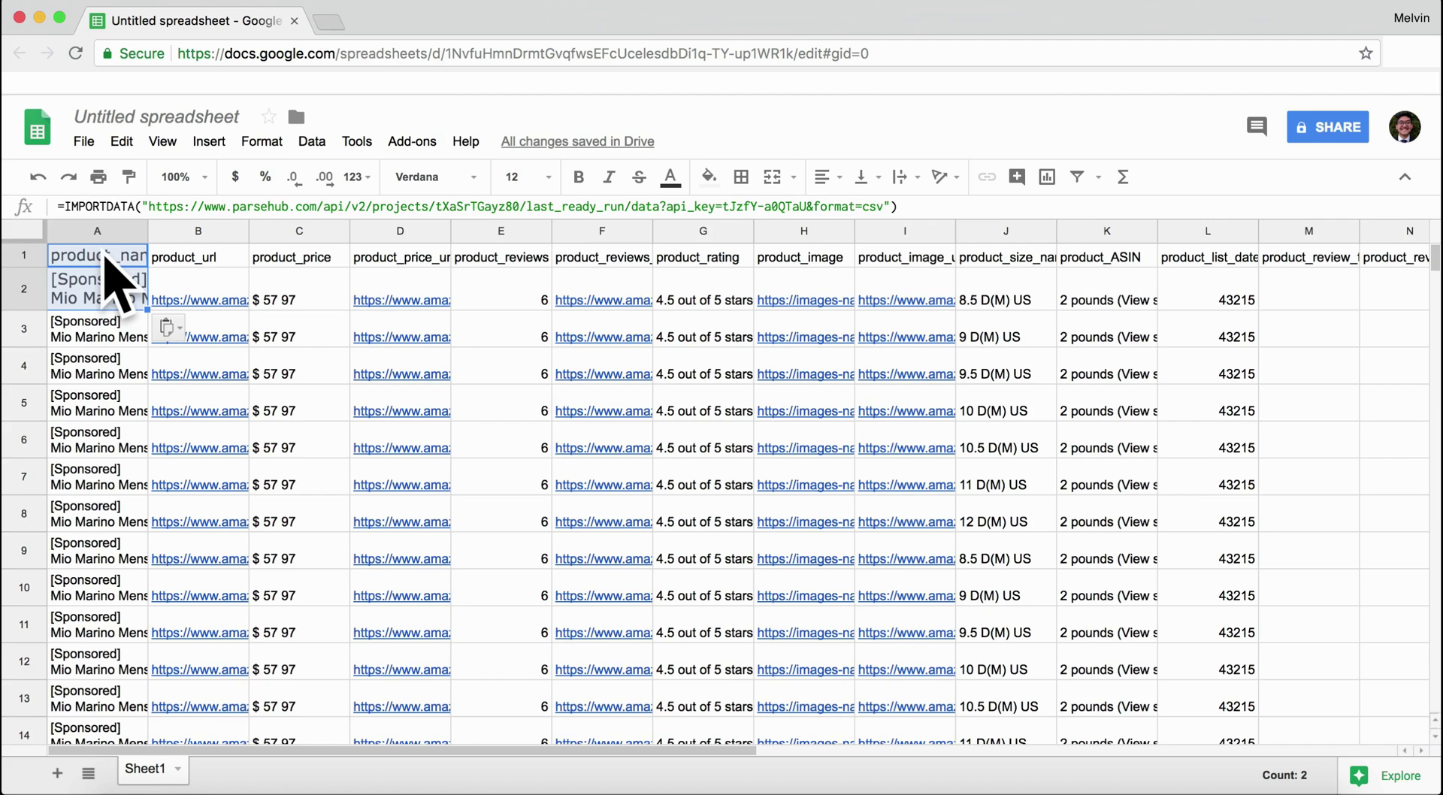
click(204, 789)
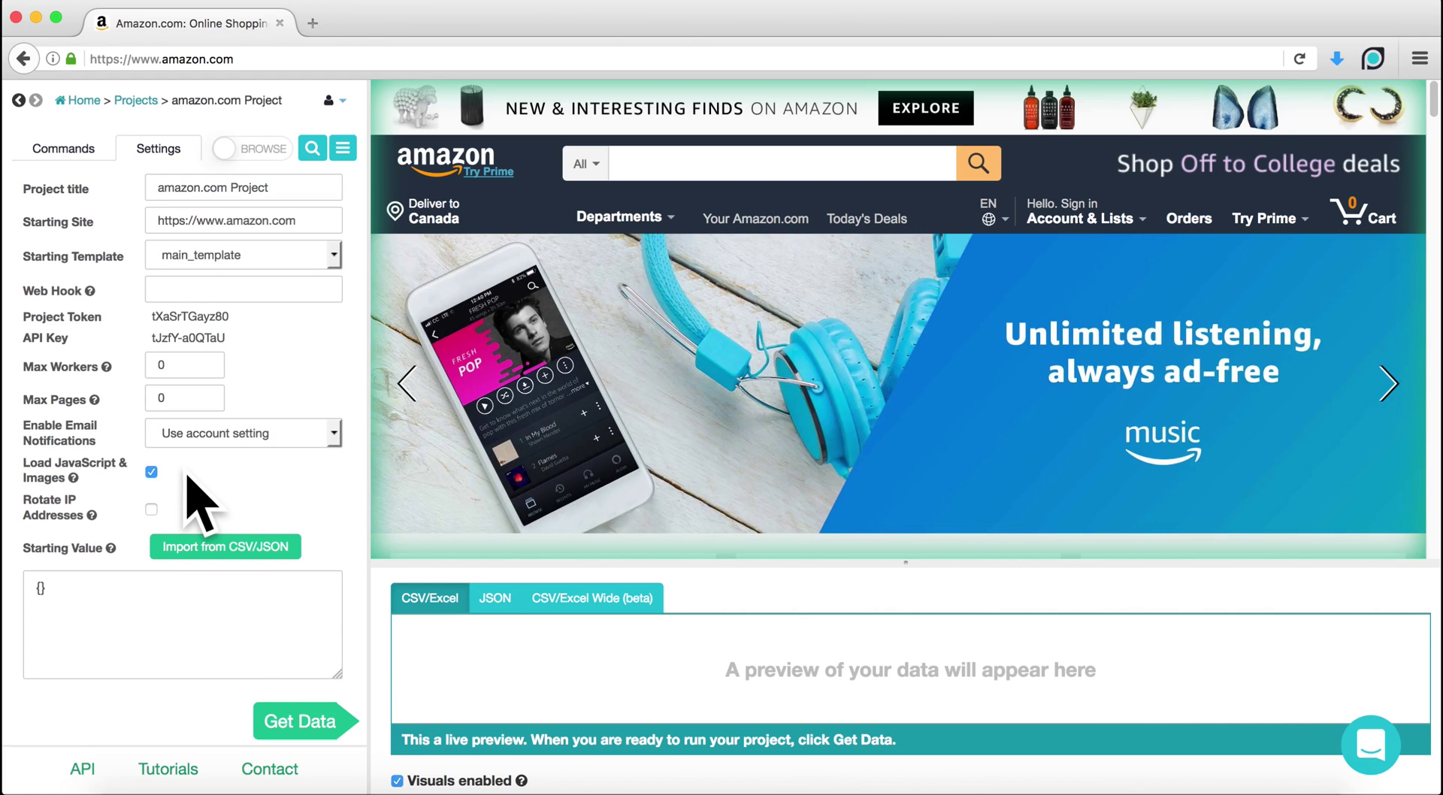
Step: Schedule the amazon.com Project from Get Data to run every day at 00:00
click(285, 720)
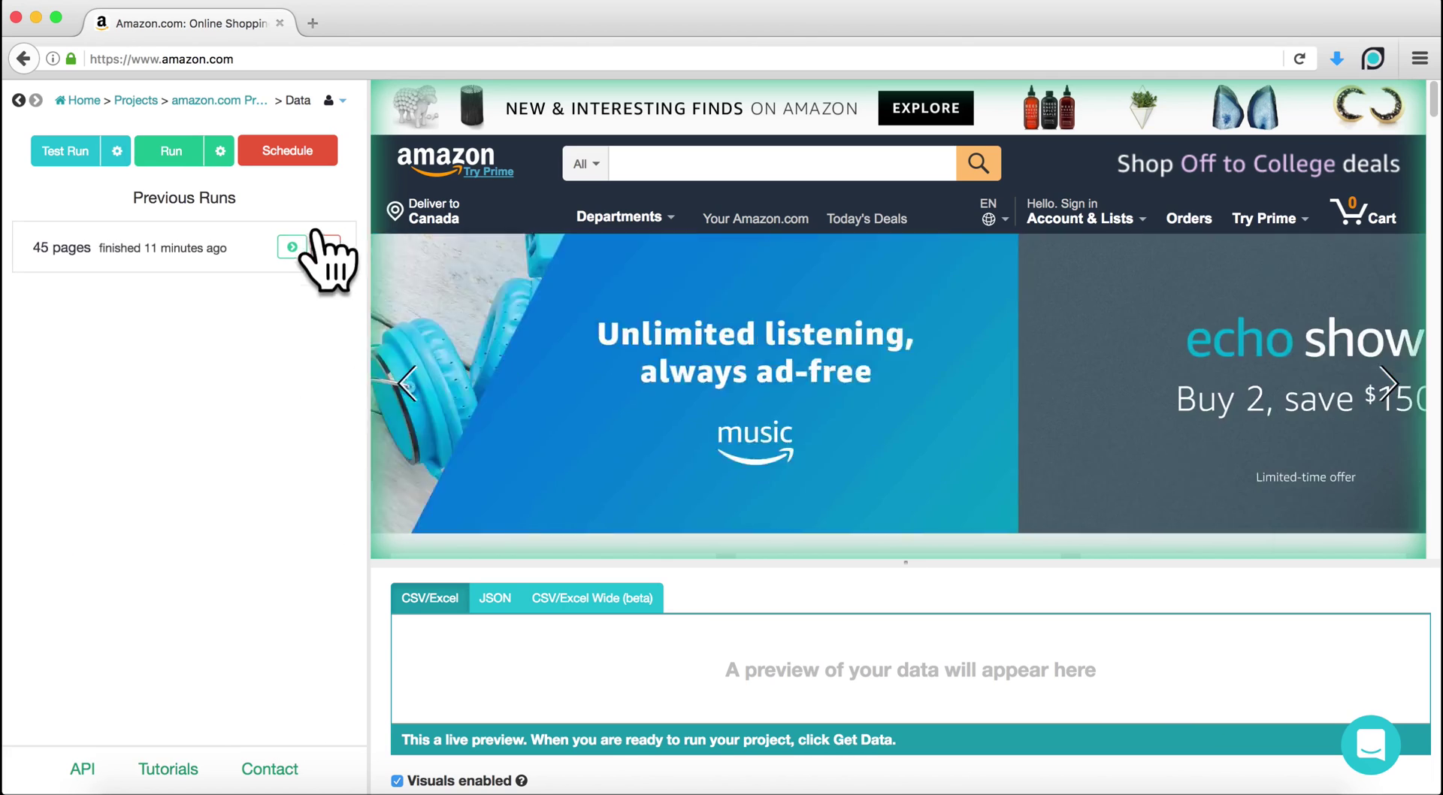
click(315, 152)
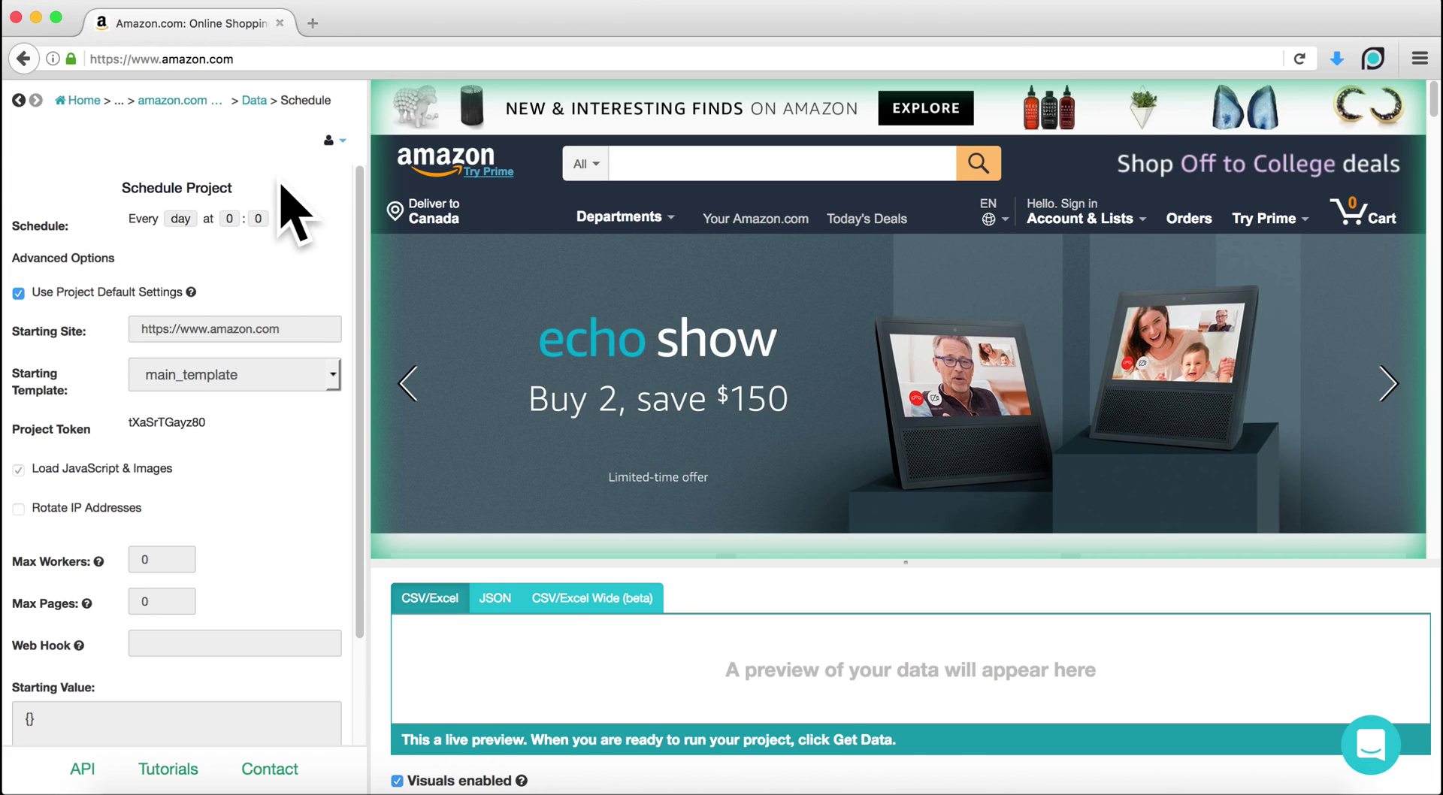
scroll(225, 315, down, 5)
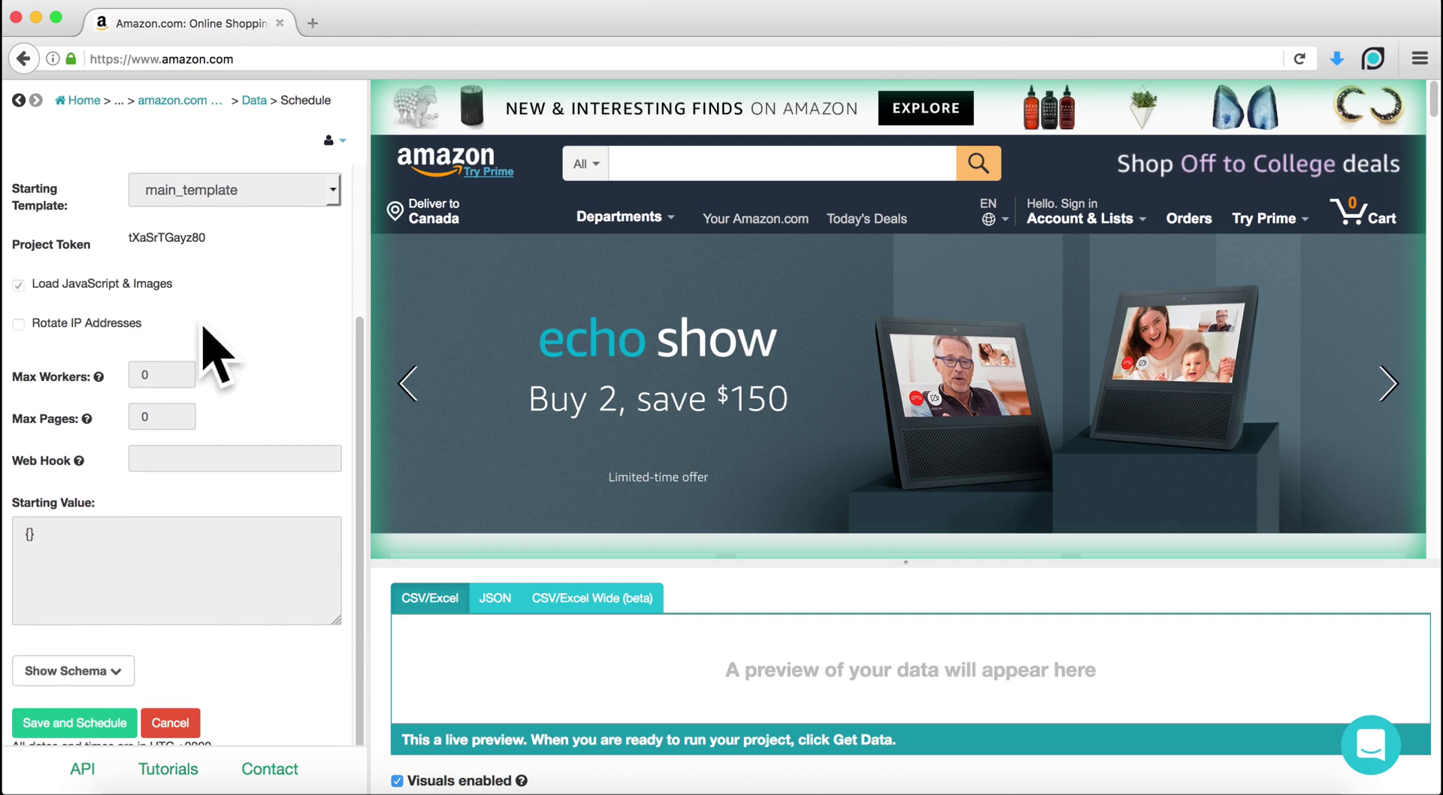
click(98, 723)
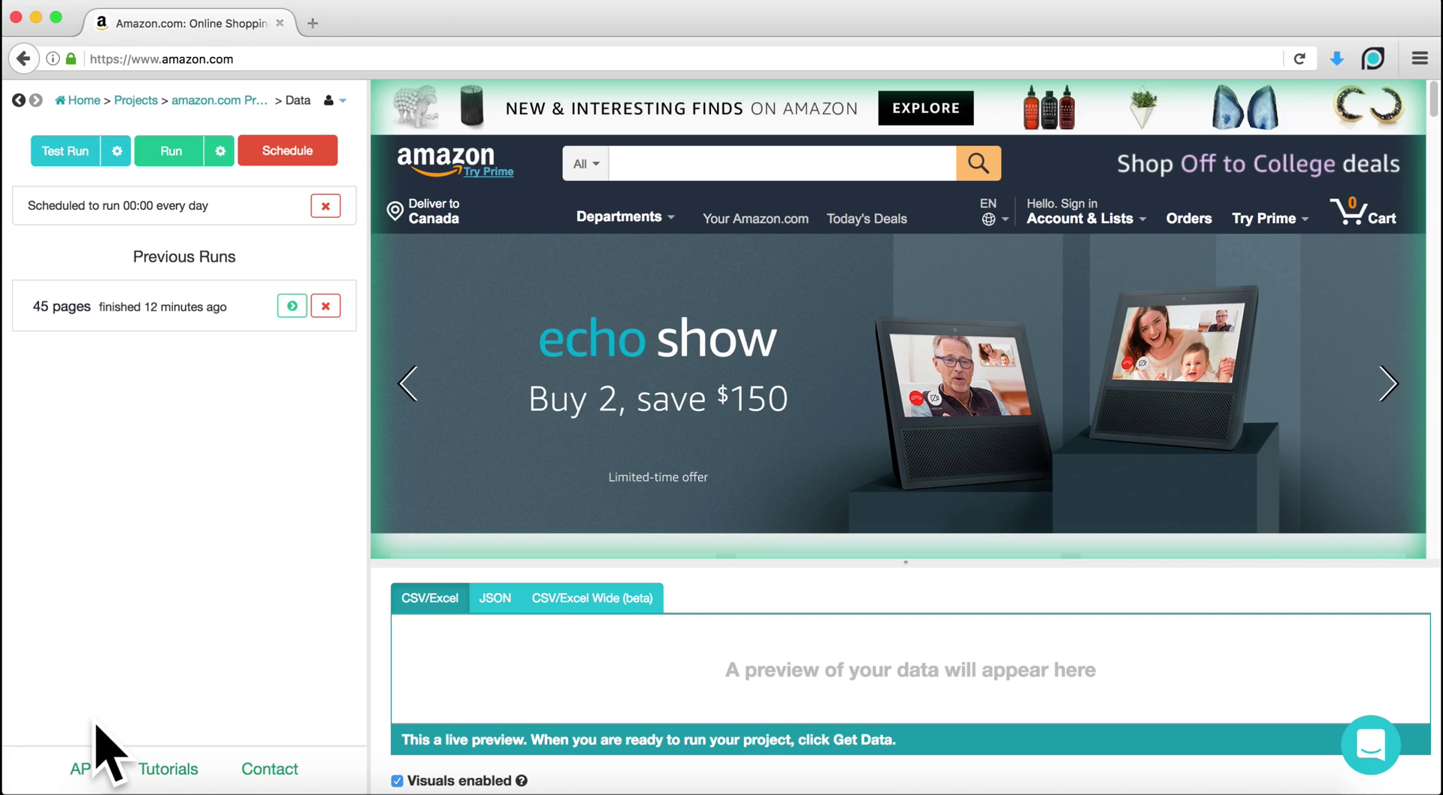
Step: Put the setValue line writing the IMPORTDATA formula into A1 inside myFunction in the Script editor
click(271, 789)
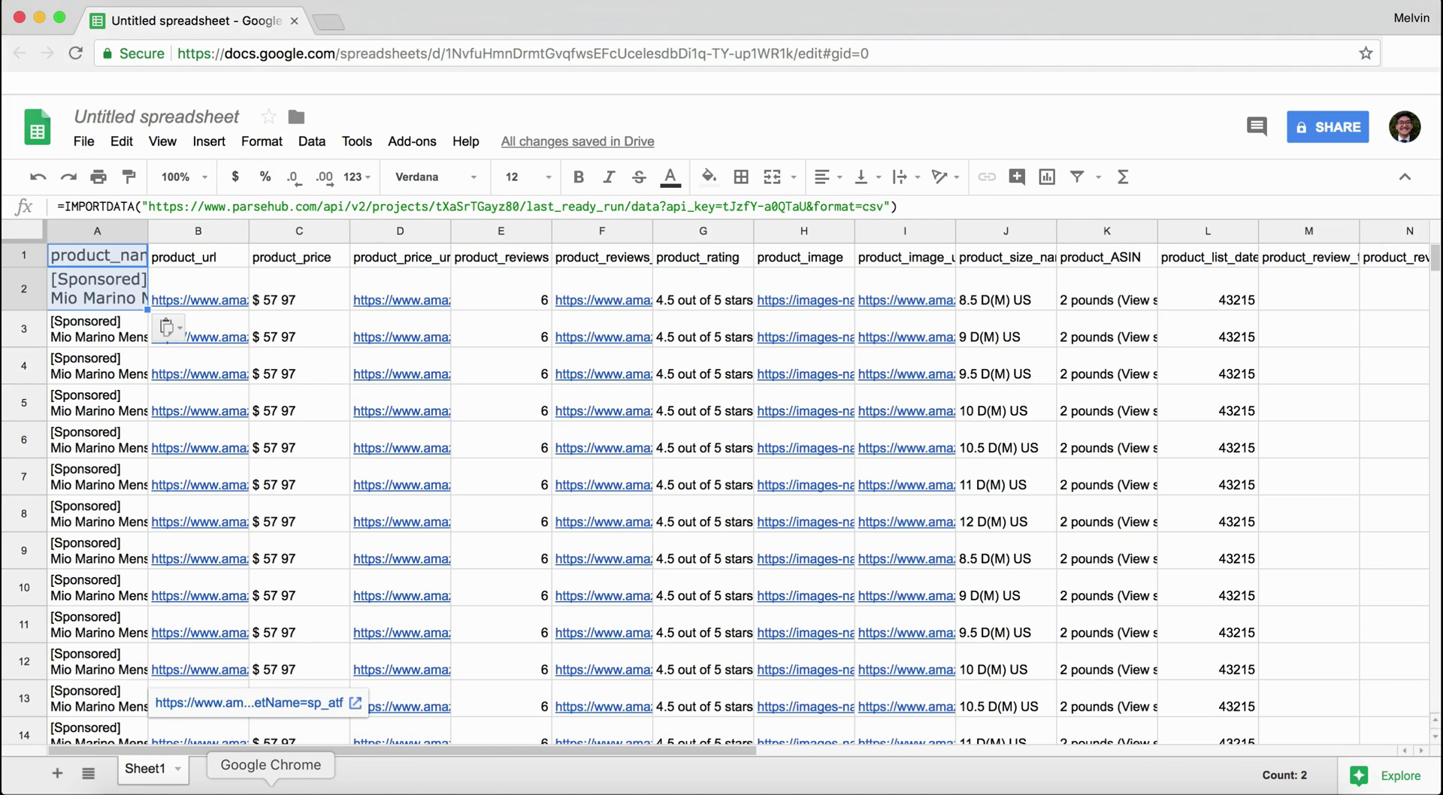
click(355, 143)
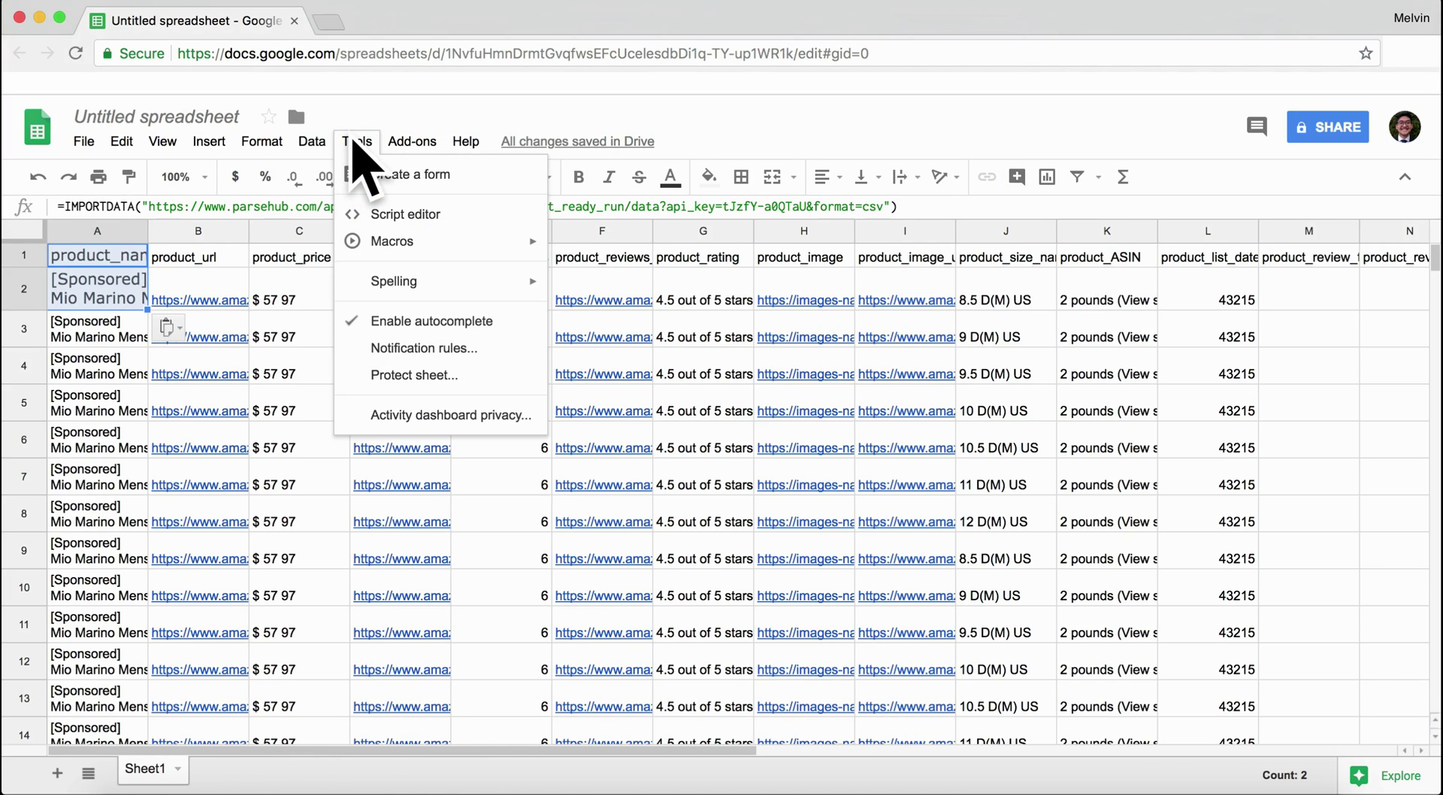
click(388, 214)
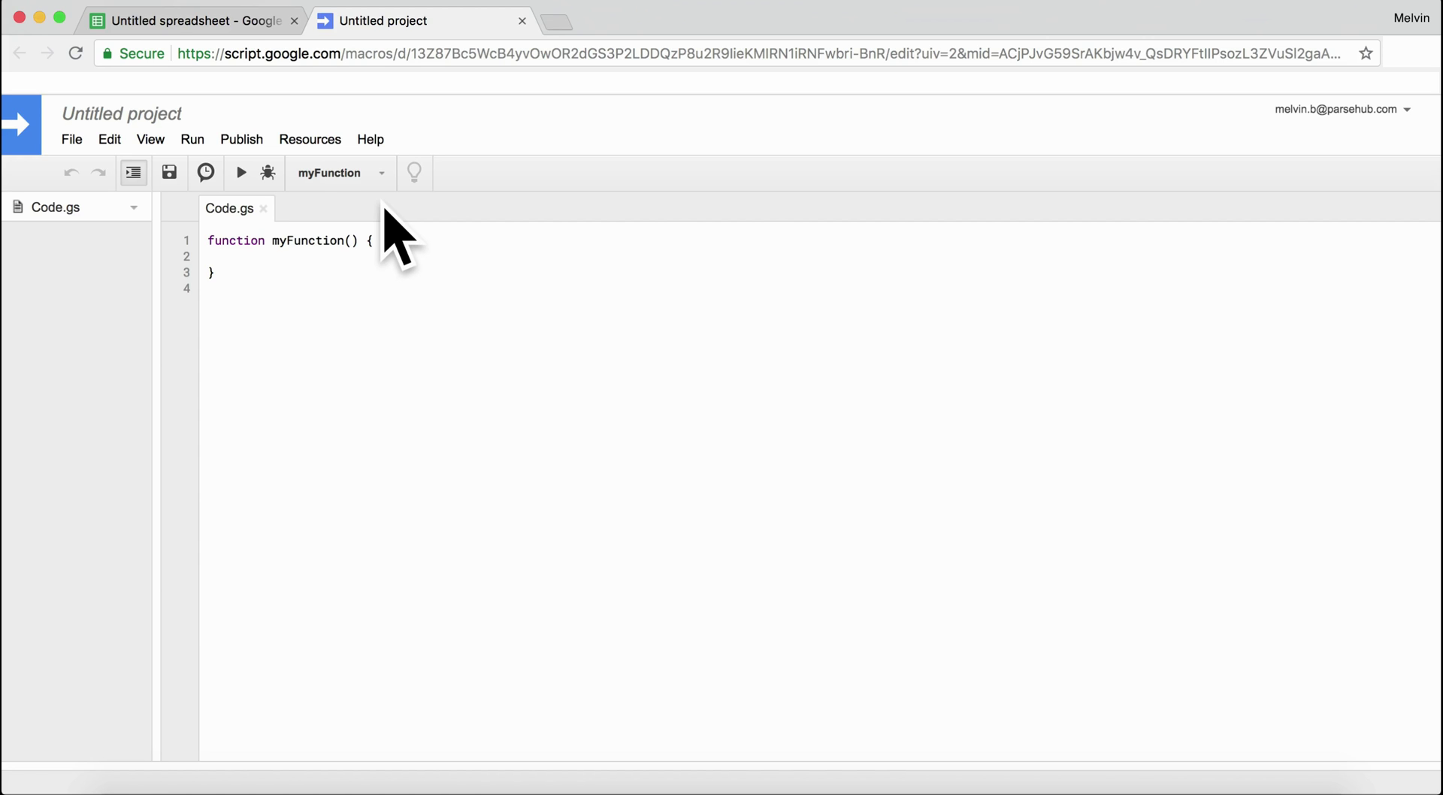
key(ctrl+v)
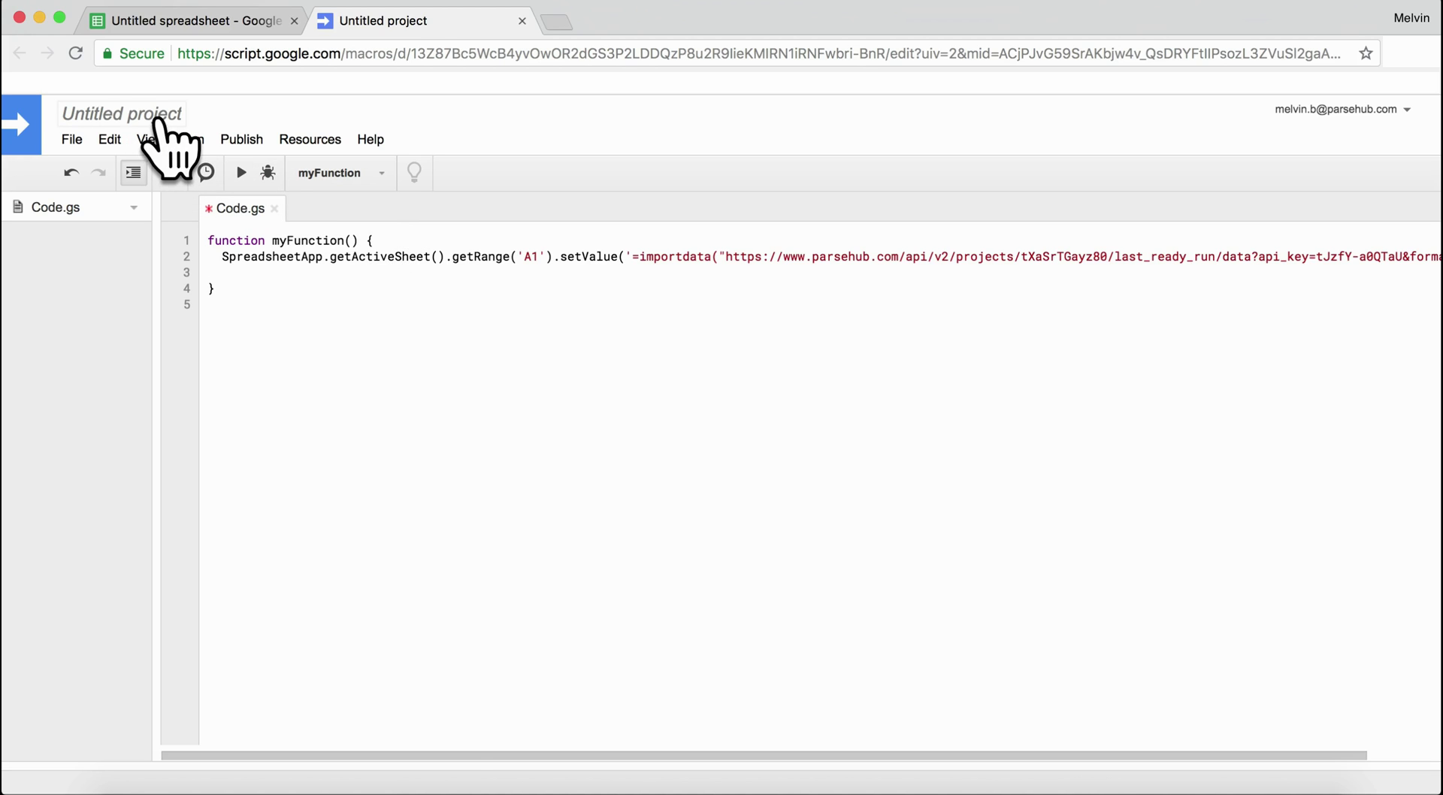
Step: Name the script project 'projectRefresh'
click(160, 114)
text(pro)
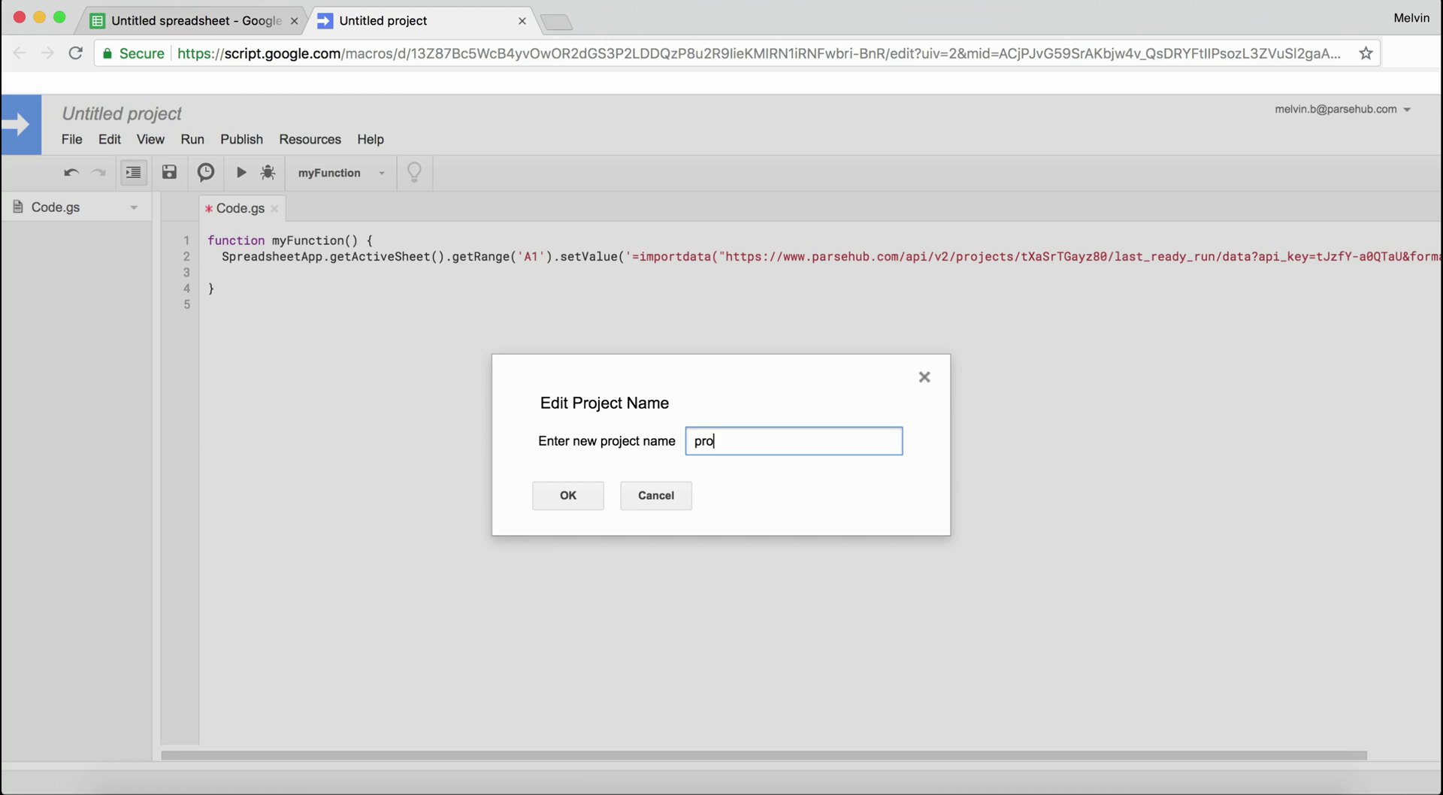
text(jectRefresh)
click(565, 495)
Step: Save the code and add an hour-timer trigger running myFunction every 12 hours
click(170, 175)
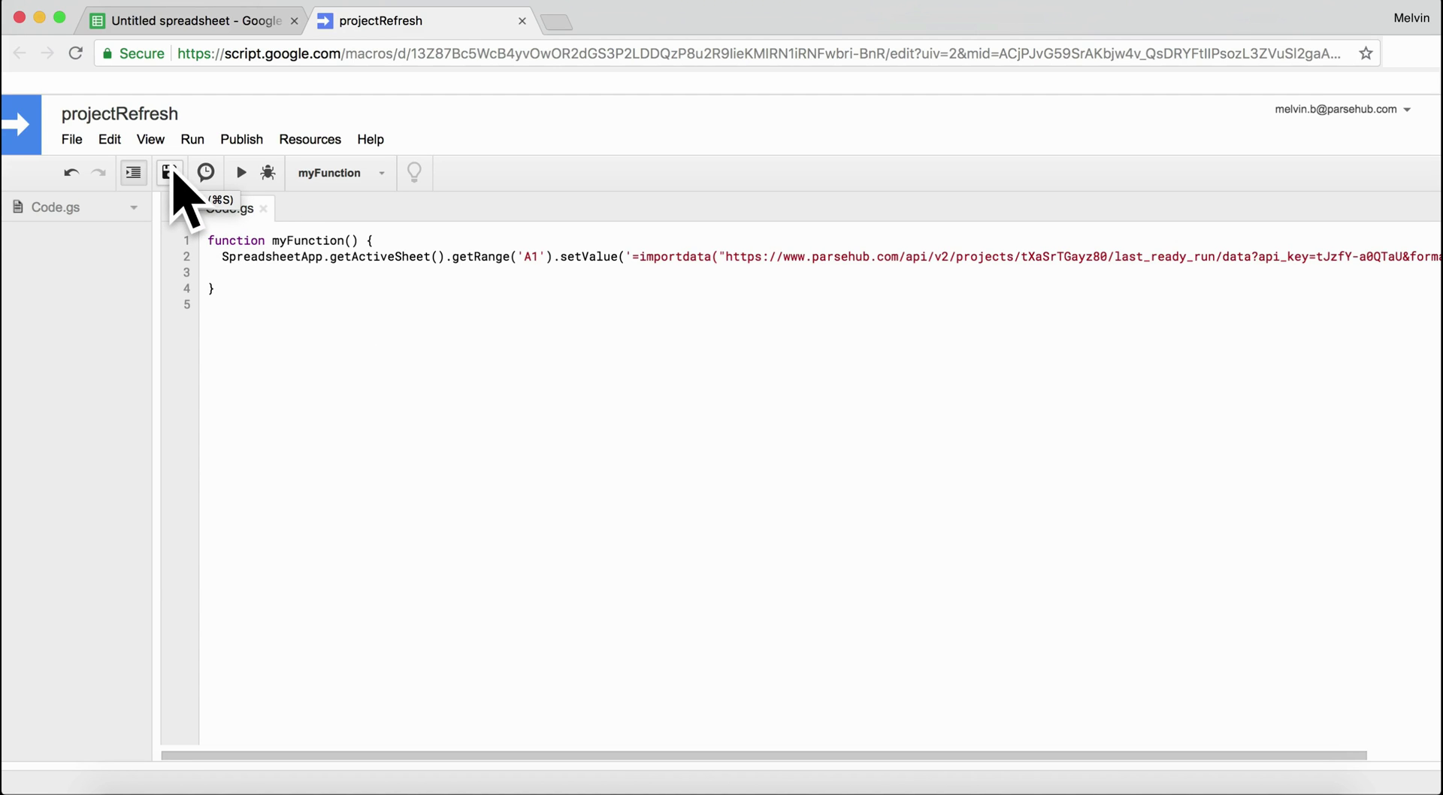
click(110, 140)
click(192, 414)
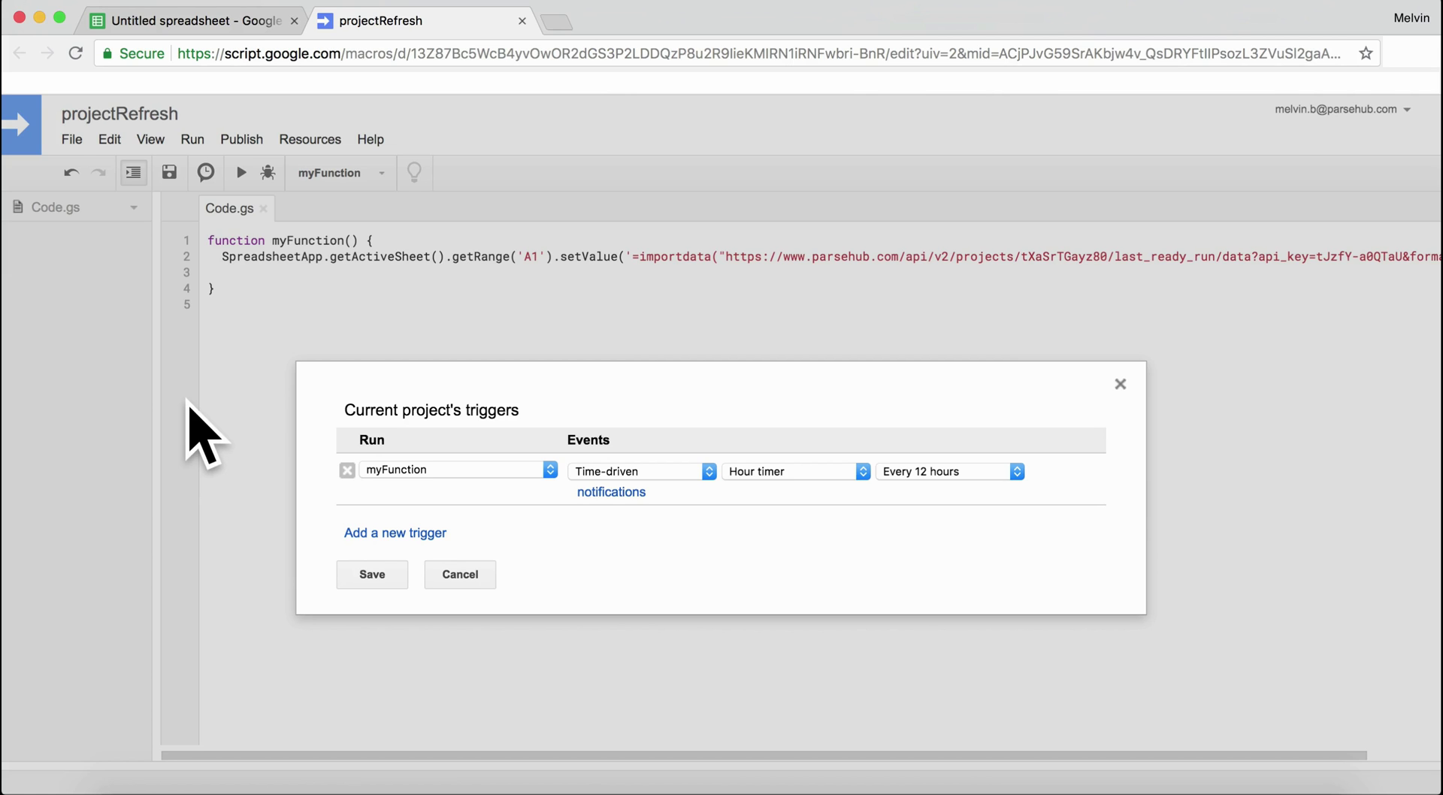
click(368, 576)
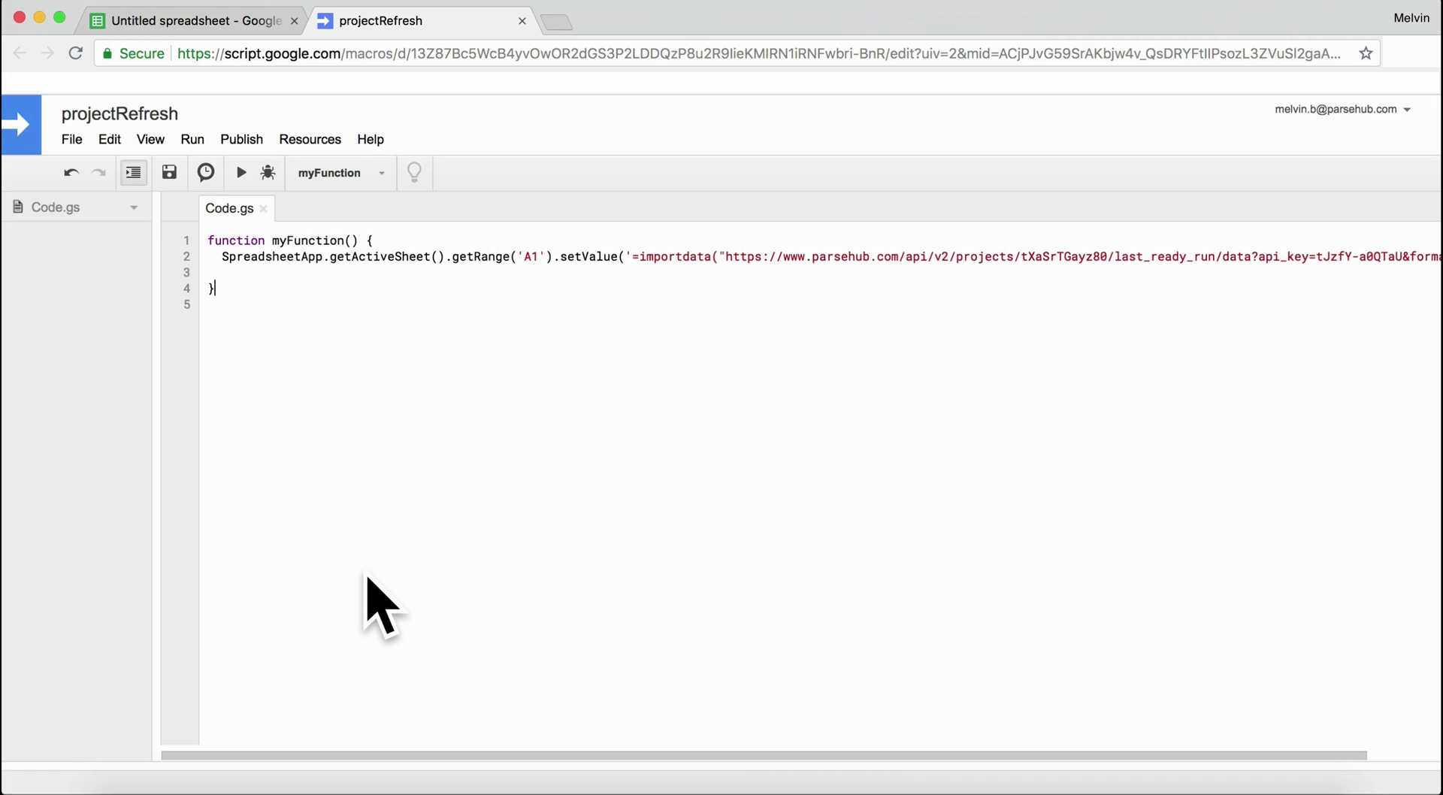
Step: Change the Untitled spreadsheet's title to 'Amazon'
click(216, 22)
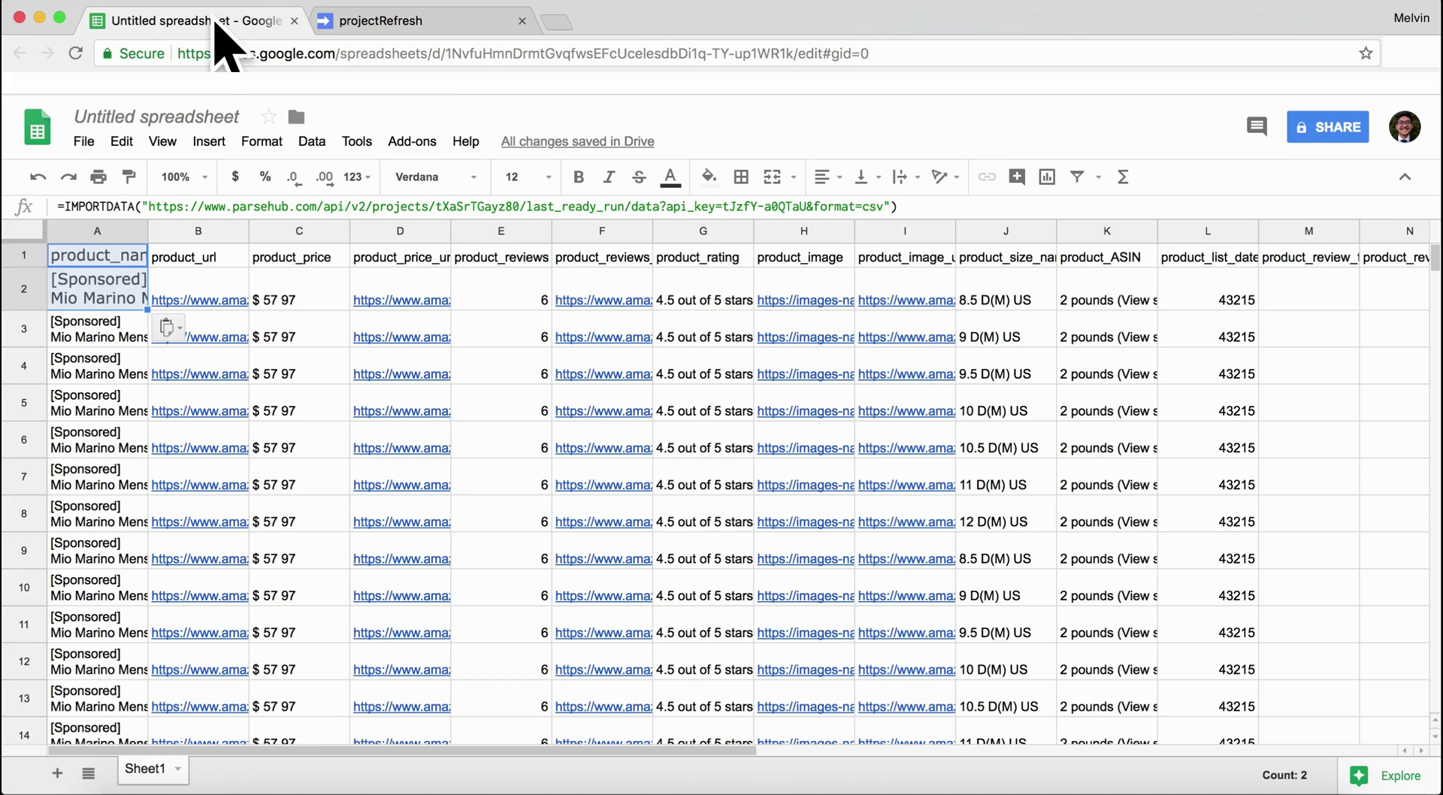
click(193, 116)
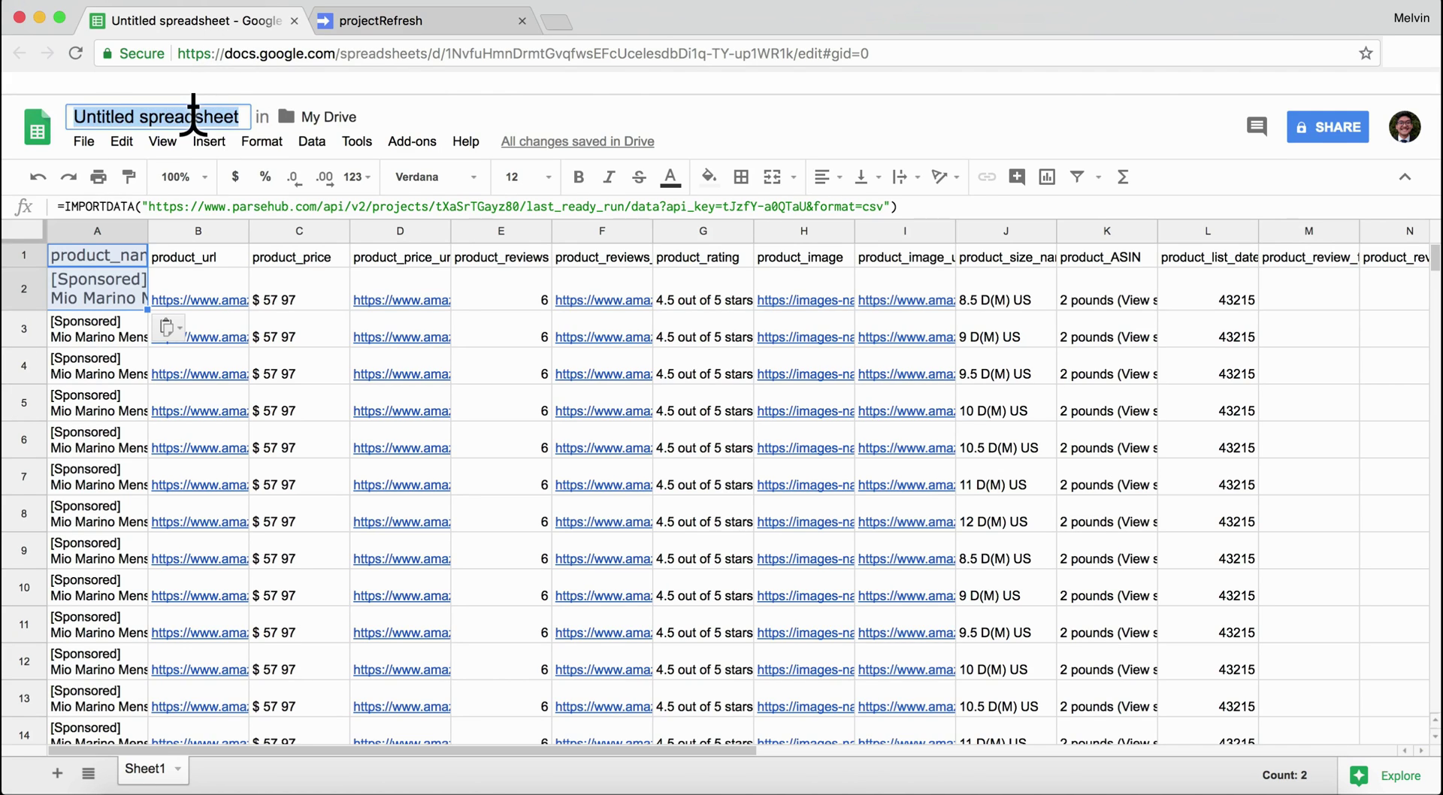
text(Amazon)
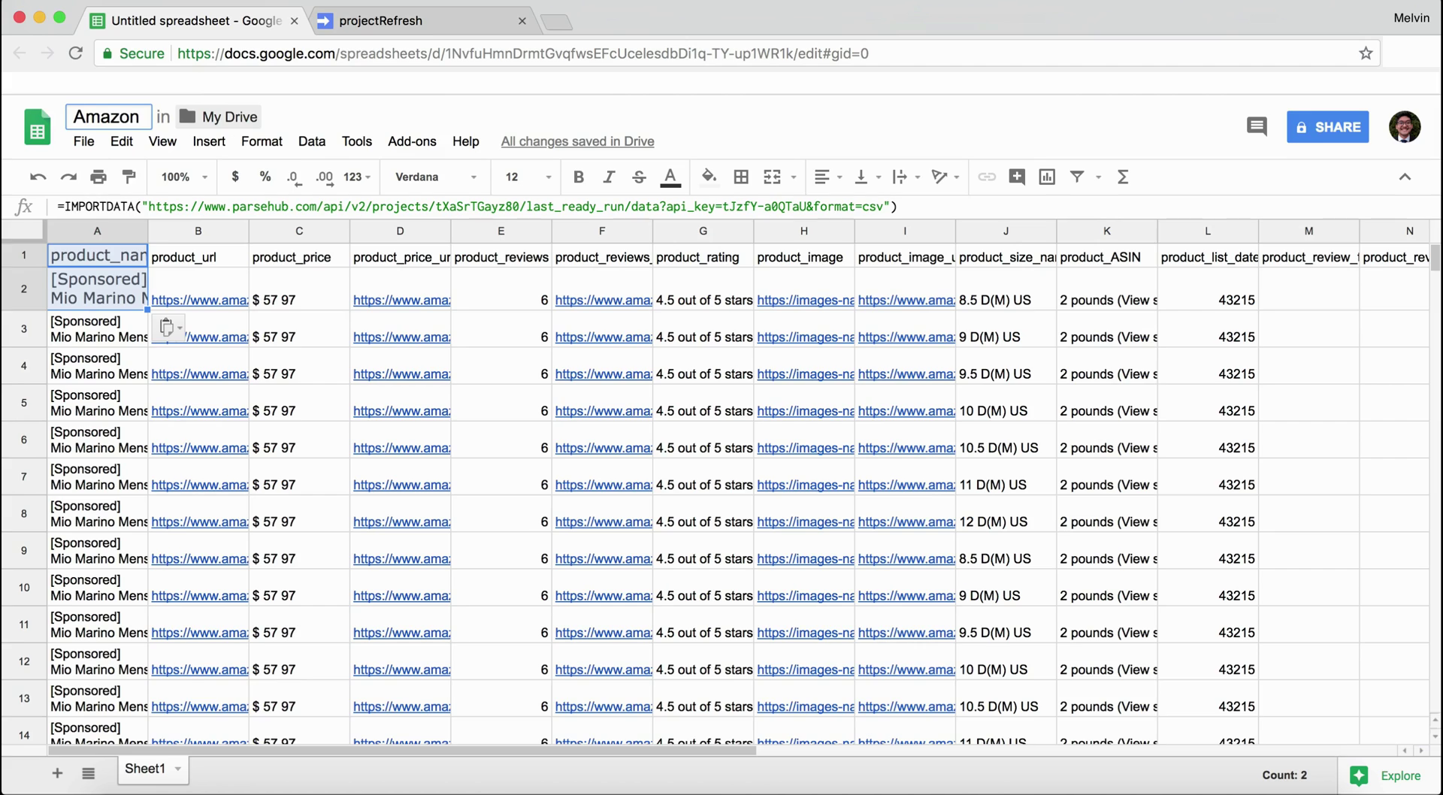
key(Return)
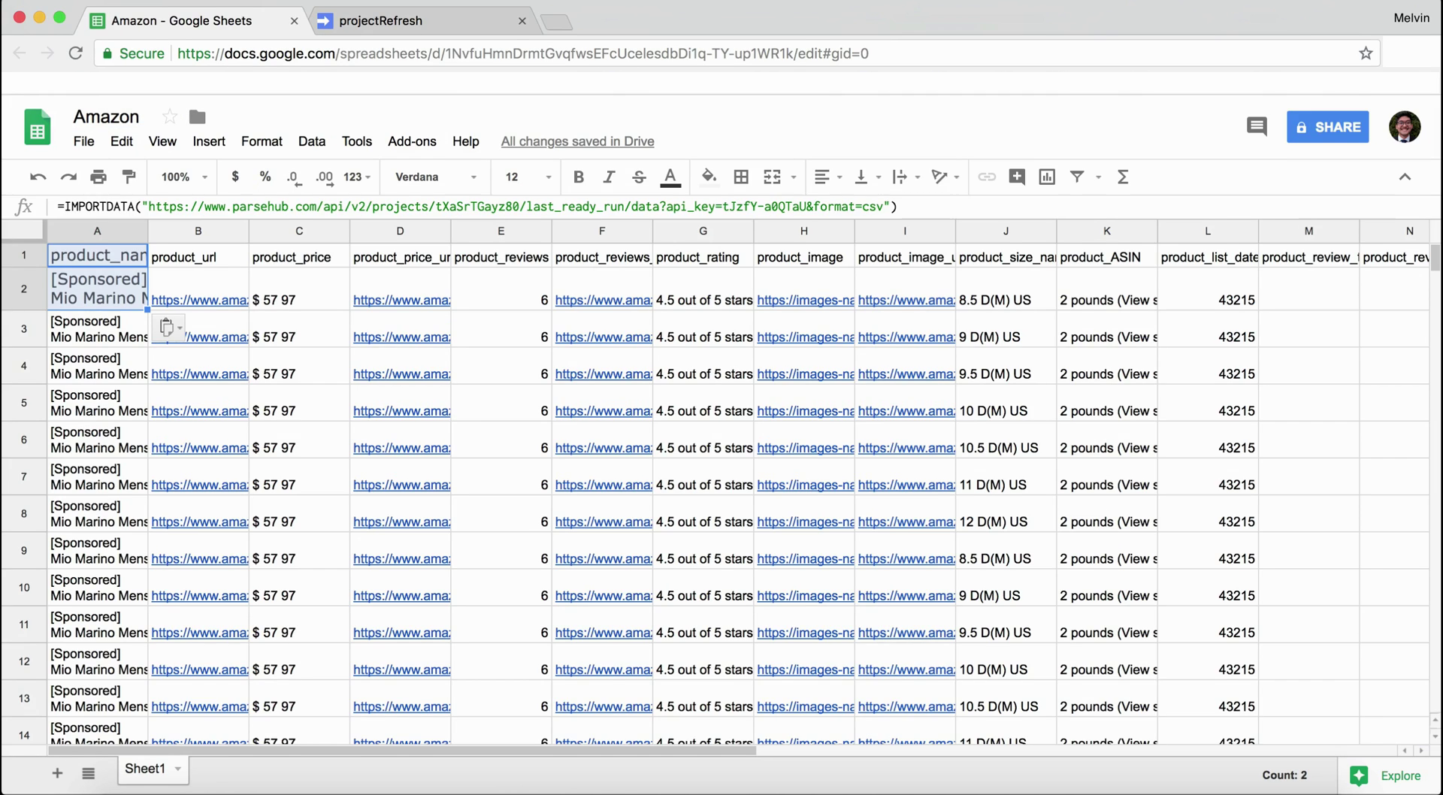